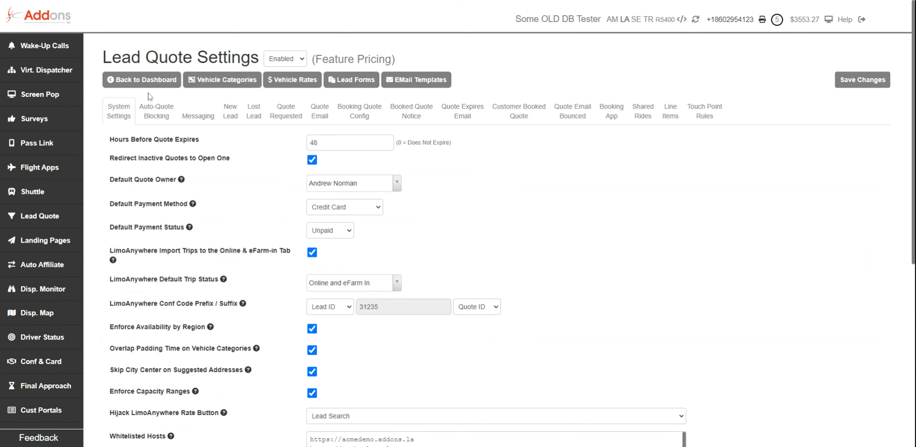
Step: Open the Auto-Quote Blocking settings and set up a new factor of type Date with the any of condition
{"action": "left_click", "coordinate": [158, 111]}
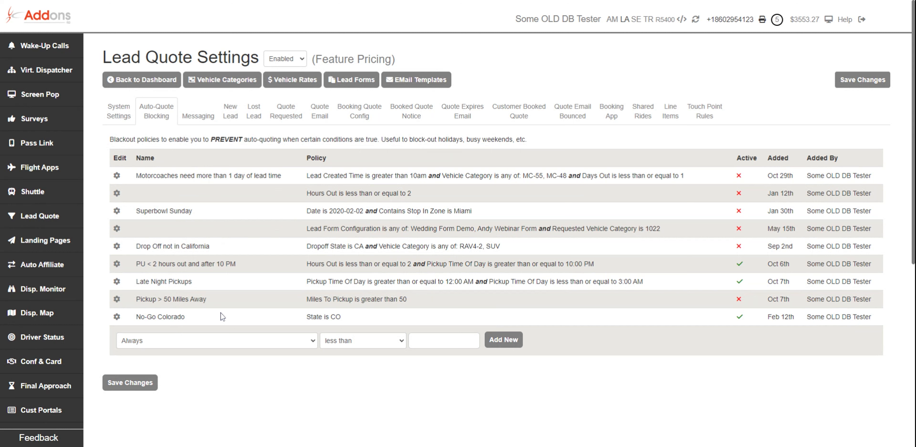
{"action": "left_click", "coordinate": [189, 343]}
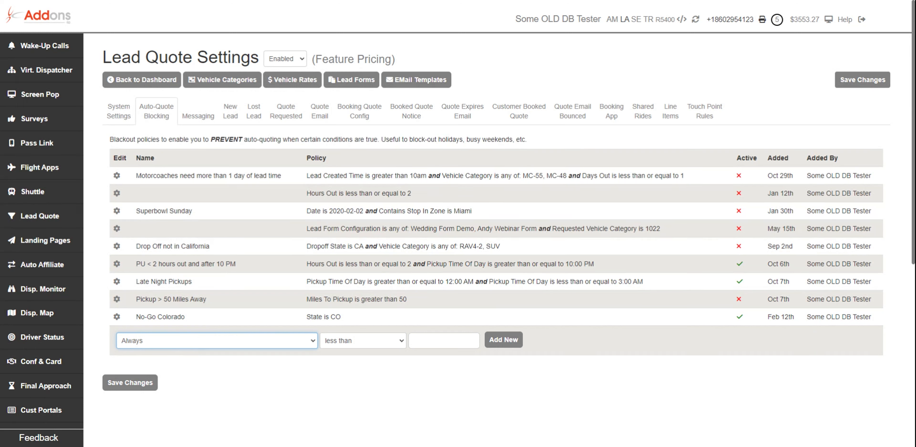
{"action": "left_click", "coordinate": [239, 230]}
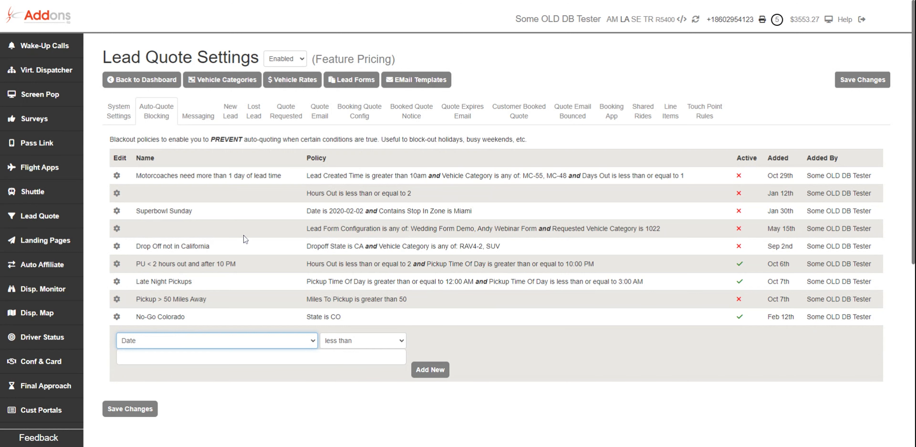
{"action": "left_click", "coordinate": [369, 345]}
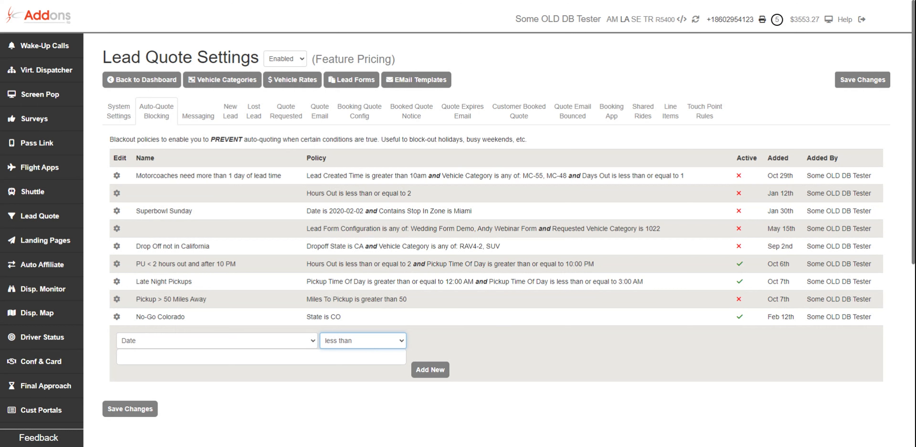
{"action": "left_click", "coordinate": [336, 397]}
Step: Enter the dates 12/24/2022, 1/1/2023 and add the new blocking policy
{"action": "left_click", "coordinate": [292, 356]}
{"action": "type", "text": "12/24/2022"}
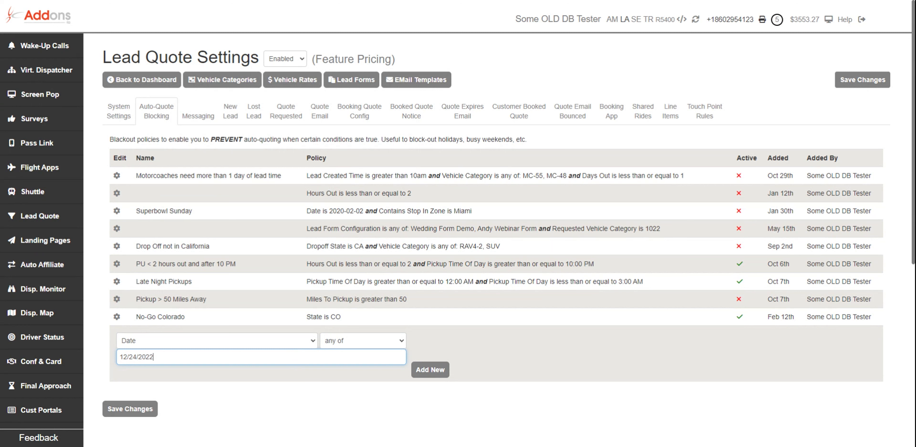
{"action": "type", "text": ", 1/1/2023,"}
{"action": "key", "text": "BackSpace"}
{"action": "left_click", "coordinate": [437, 369]}
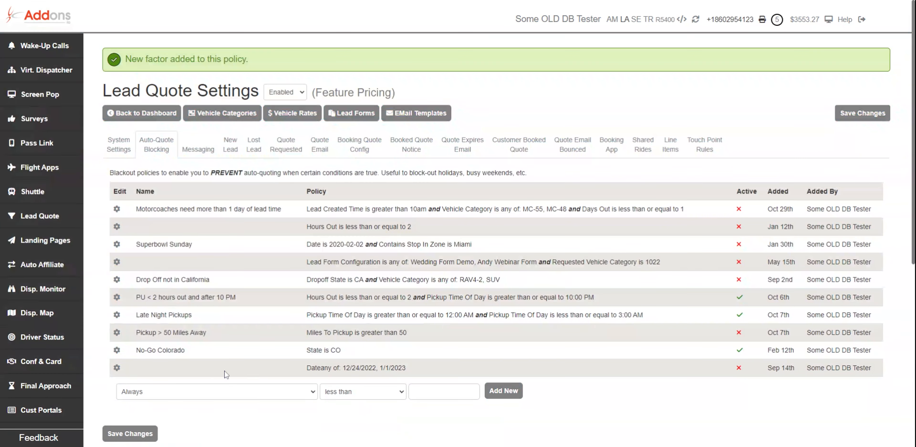
Step: Open the new date policy for editing and name it Sold out dates
{"action": "triple_click", "coordinate": [392, 368]}
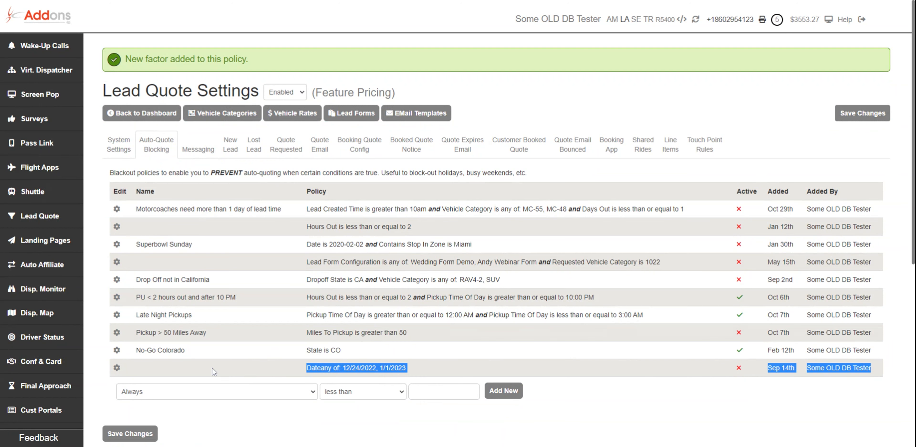
{"action": "left_click", "coordinate": [116, 368]}
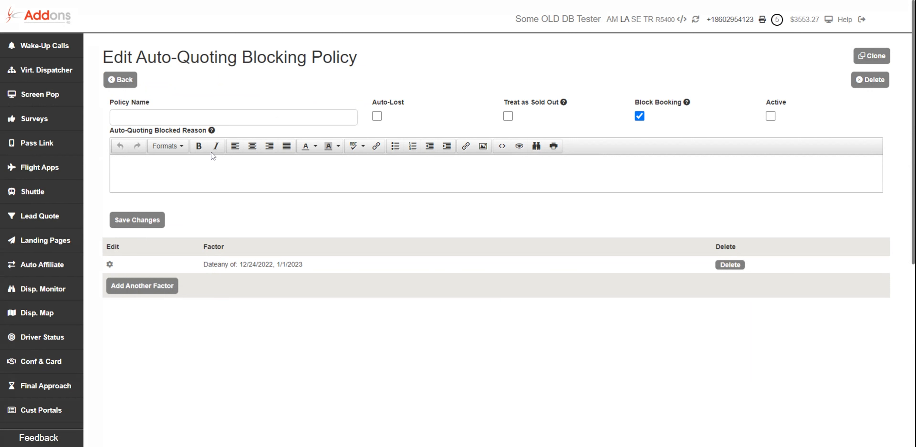
{"action": "left_click", "coordinate": [224, 114]}
{"action": "type", "text": "So"}
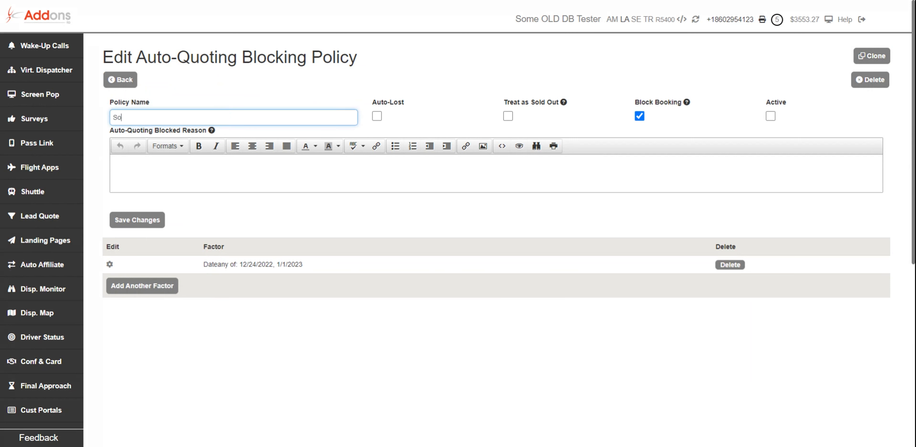
{"action": "type", "text": "ld out dates"}
Step: Enable the Active and Auto-Lost options for the policy
{"action": "left_click_drag", "start_coordinate": [507, 102], "coordinate": [557, 110]}
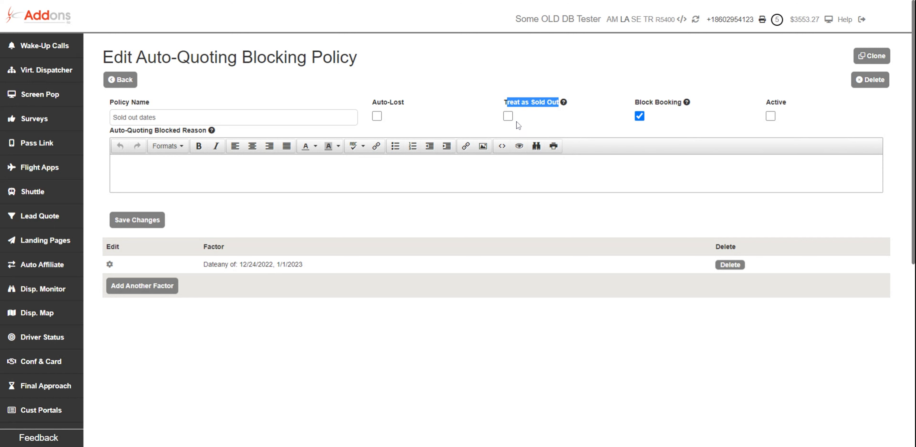
{"action": "left_click", "coordinate": [599, 124]}
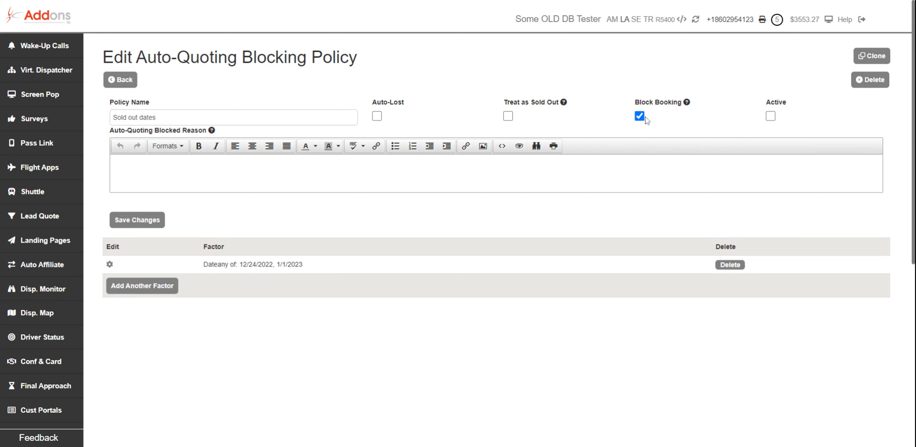
{"action": "left_click", "coordinate": [771, 117]}
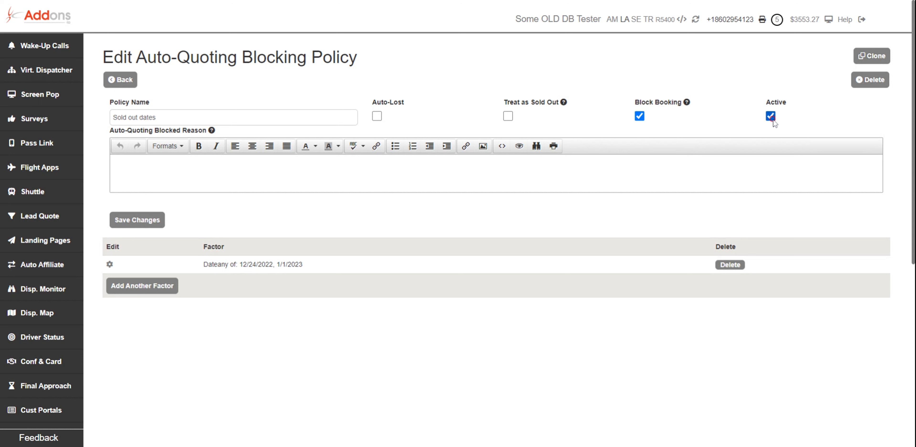
{"action": "left_click", "coordinate": [376, 116]}
Step: Enter the blocked reason text So sorry but we are sold out on this date!
{"action": "type", "text": "So sorry but we are sol"}
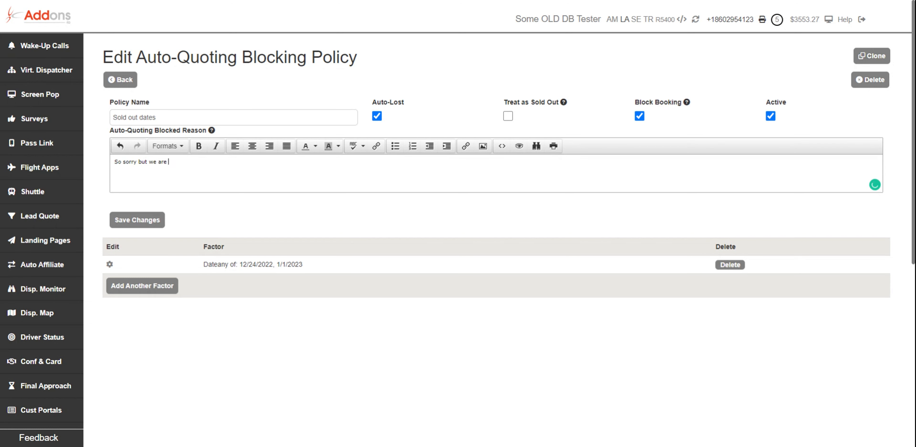
{"action": "type", "text": "d out on this date!"}
Step: Format the whole blocked reason text as Heading 2
{"action": "key", "text": "ctrl+a"}
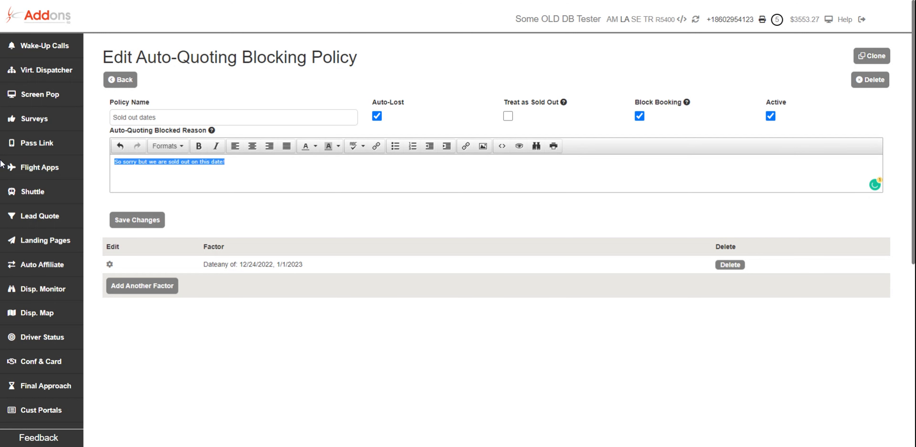
{"action": "left_click", "coordinate": [181, 146]}
{"action": "mouse_move", "coordinate": [177, 164]}
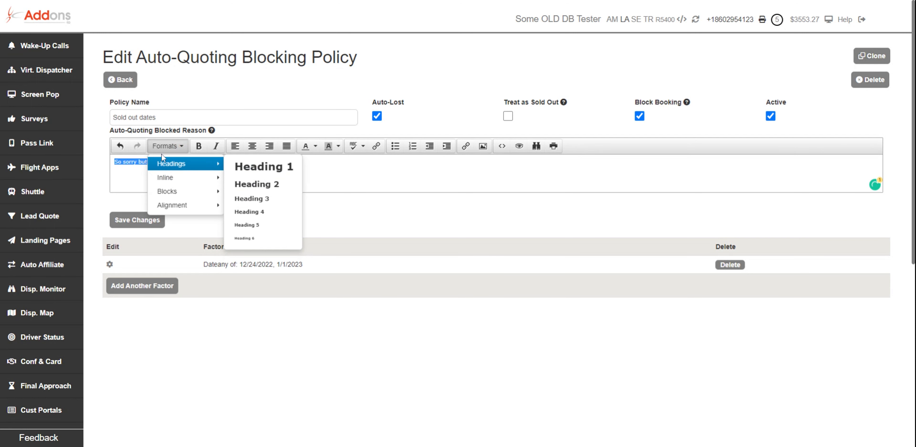
{"action": "left_click", "coordinate": [254, 184]}
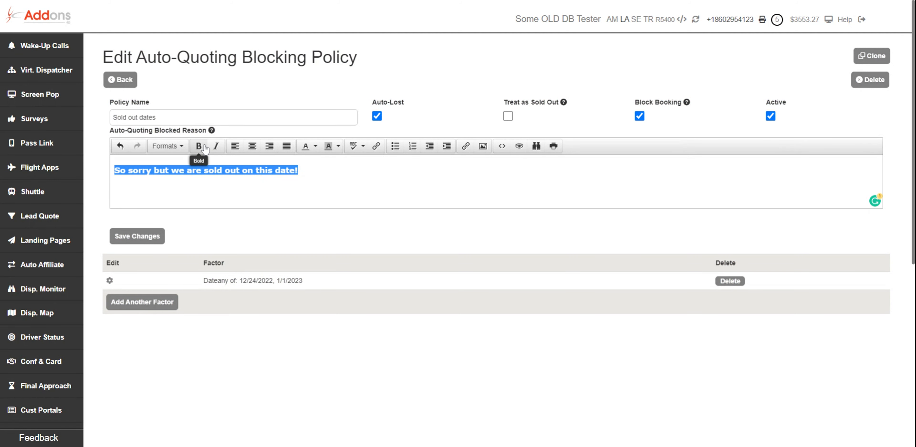
Step: Center the blocked reason text and save the policy changes
{"action": "left_click", "coordinate": [260, 146]}
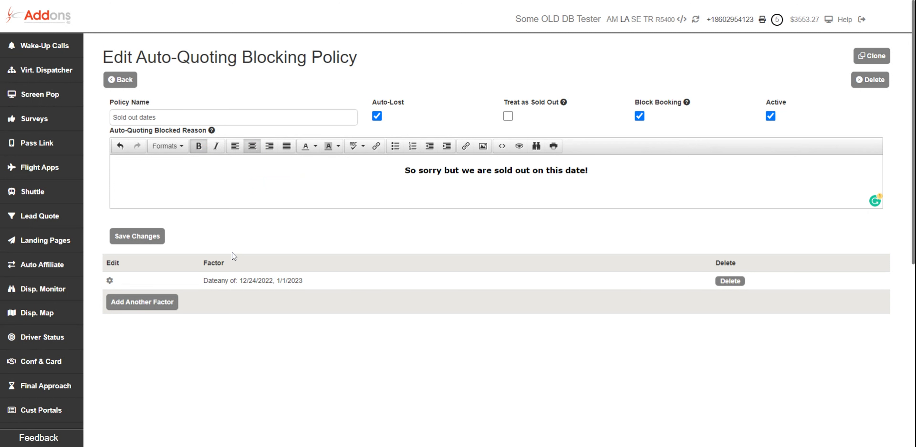
{"action": "left_click", "coordinate": [145, 237]}
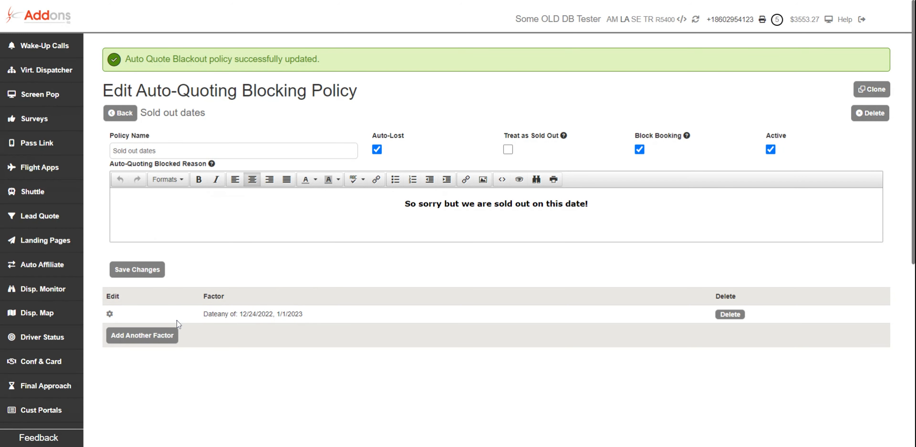
Step: Add another factor of type Vehicle Category set to any of MC-55 and MC-48
{"action": "left_click_drag", "start_coordinate": [201, 313], "coordinate": [345, 318]}
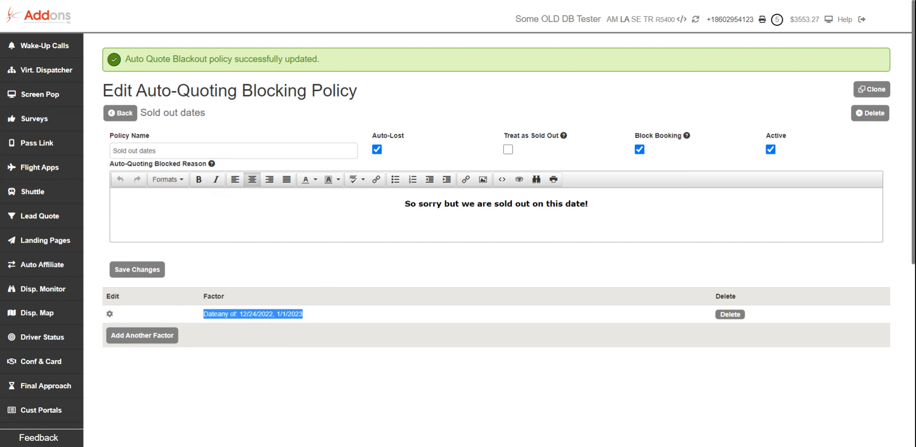
{"action": "left_click", "coordinate": [150, 337]}
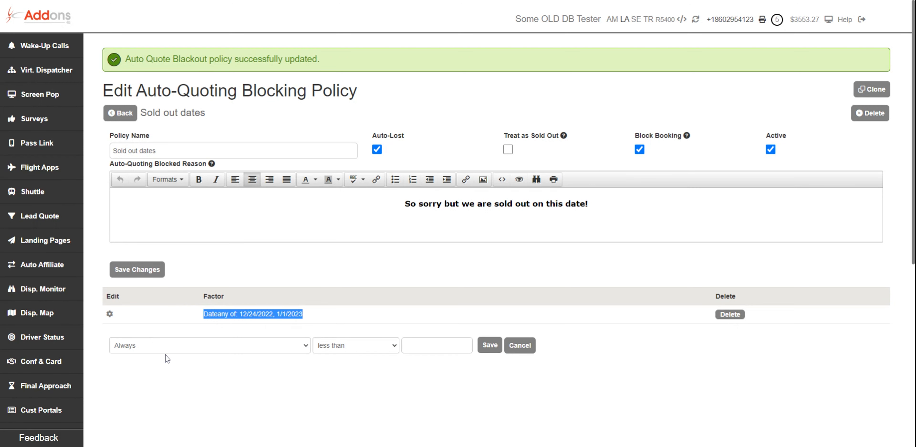
{"action": "left_click", "coordinate": [188, 325]}
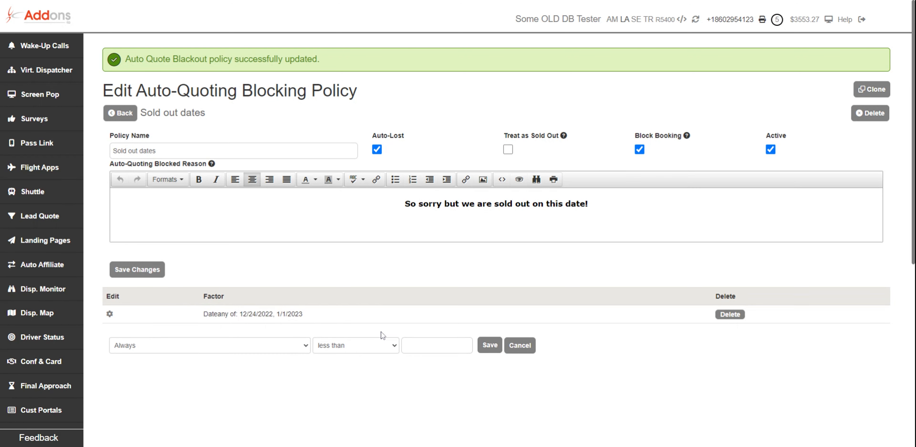
{"action": "left_click", "coordinate": [217, 348]}
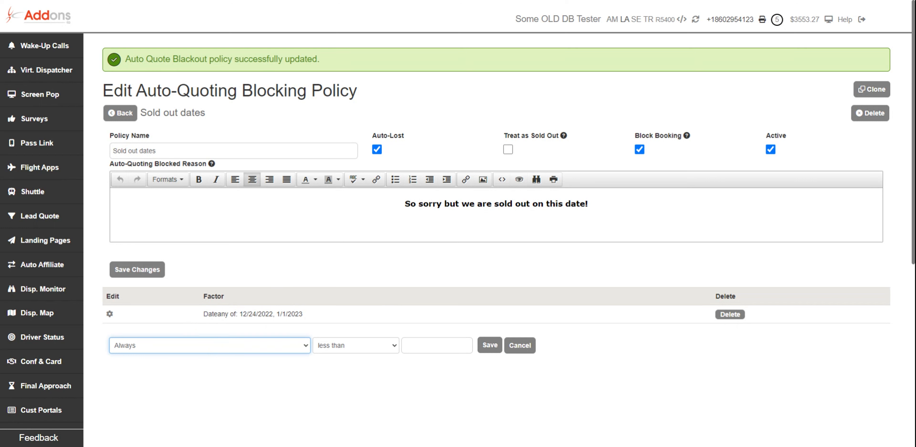
{"action": "left_click", "coordinate": [210, 395]}
{"action": "left_click", "coordinate": [363, 342]}
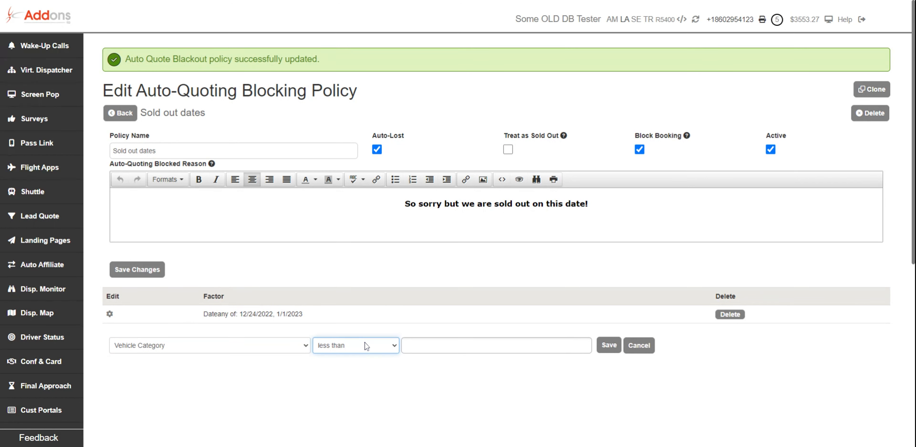
{"action": "left_click", "coordinate": [369, 358]}
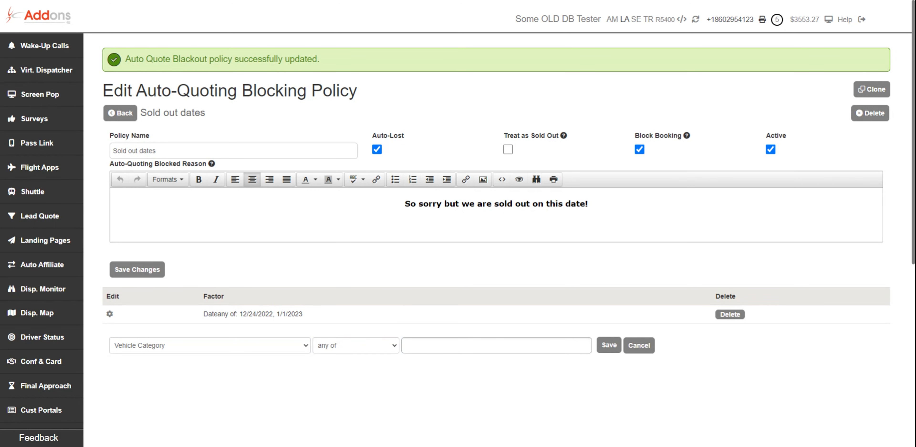
{"action": "left_click", "coordinate": [494, 342]}
{"action": "scroll", "coordinate": [480, 310], "scroll_direction": "down", "scroll_amount": 2}
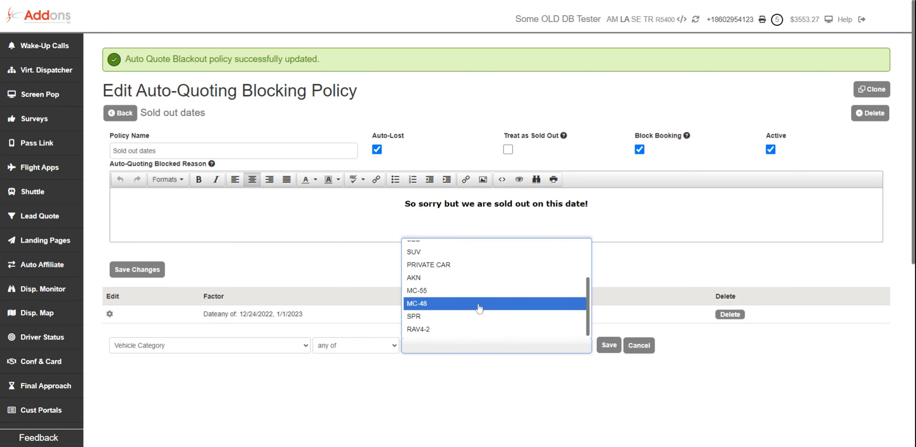
{"action": "left_click", "coordinate": [474, 299]}
{"action": "left_click", "coordinate": [482, 345]}
{"action": "scroll", "coordinate": [476, 308], "scroll_direction": "down", "scroll_amount": 2}
{"action": "left_click", "coordinate": [476, 305]}
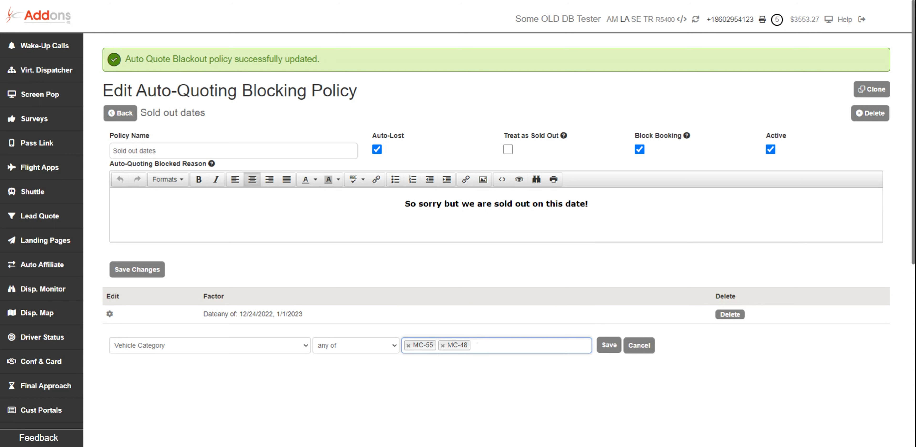
Step: Switch the vehicle factor's condition to equal to and back to any of
{"action": "left_click", "coordinate": [478, 345]}
{"action": "scroll", "coordinate": [472, 316], "scroll_direction": "down", "scroll_amount": 3}
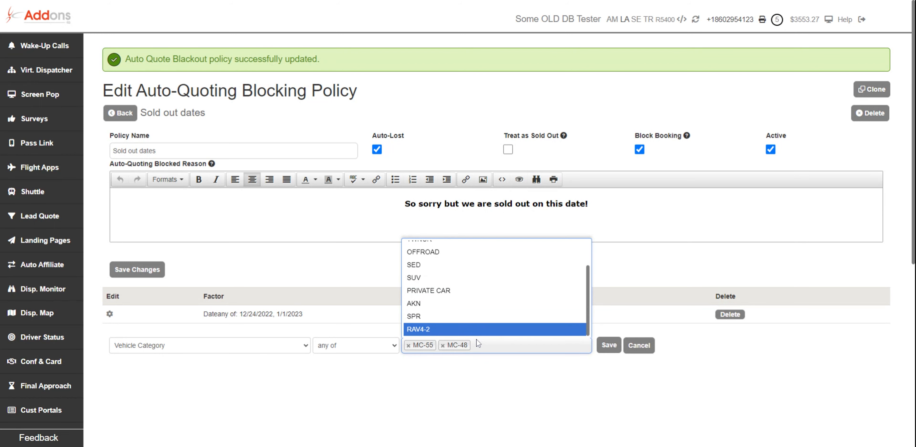
{"action": "left_click", "coordinate": [503, 394]}
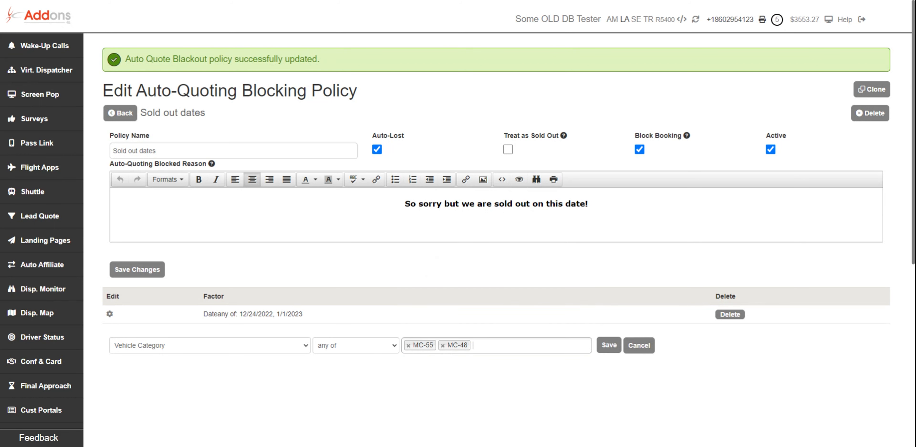
{"action": "left_click", "coordinate": [382, 345]}
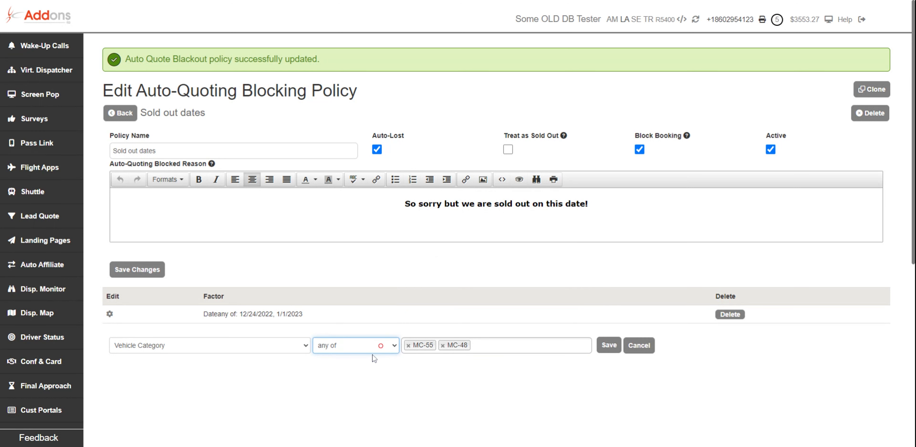
{"action": "left_click", "coordinate": [355, 386]}
{"action": "left_click", "coordinate": [443, 345]}
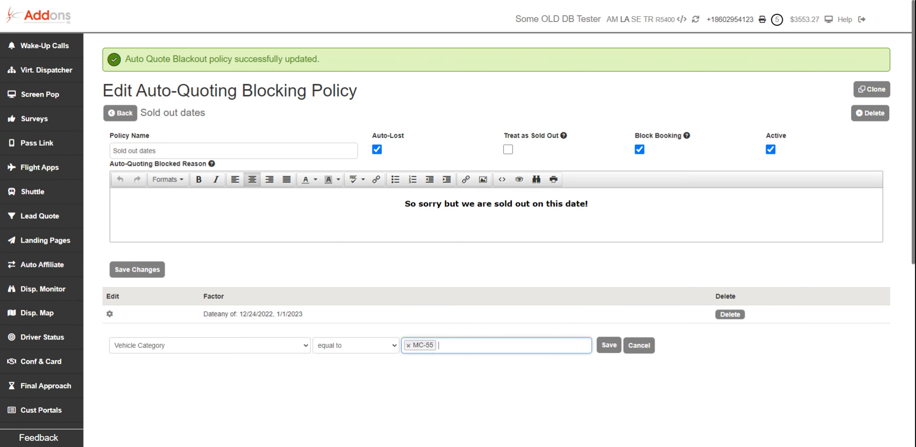
{"action": "left_click", "coordinate": [362, 352]}
{"action": "left_click", "coordinate": [363, 400]}
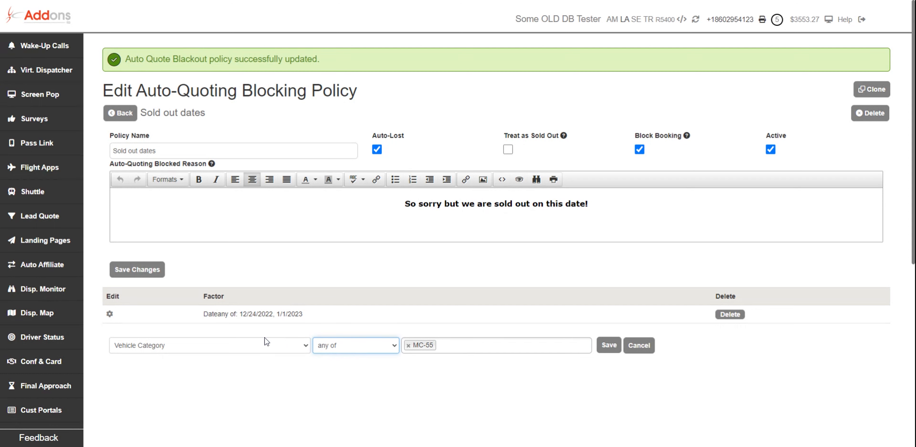
Step: Add MC-48 back to the vehicle categories and save the factor
{"action": "left_click", "coordinate": [450, 347]}
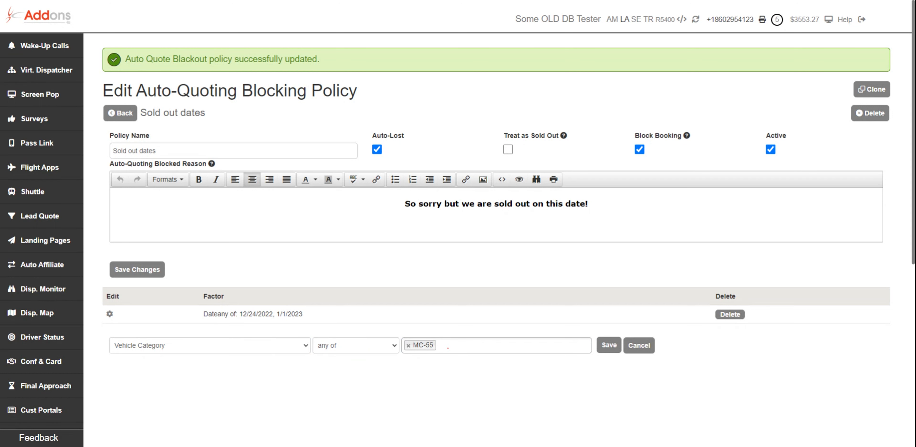
{"action": "scroll", "coordinate": [468, 309], "scroll_direction": "down", "scroll_amount": 3}
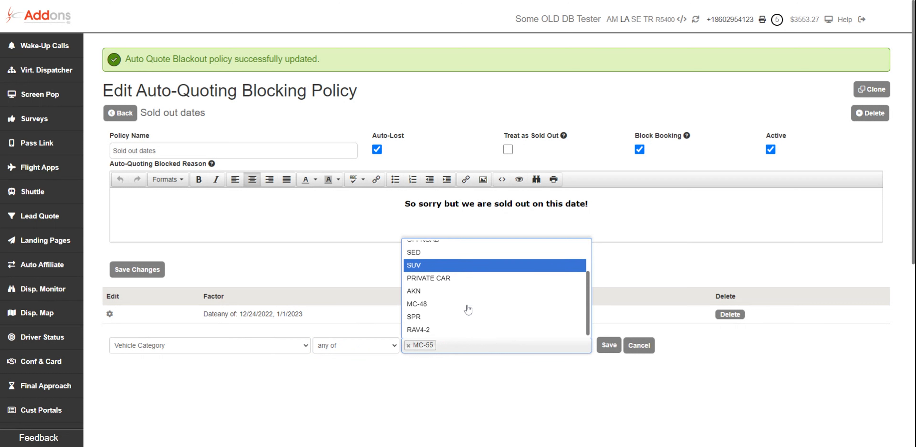
{"action": "left_click", "coordinate": [466, 308]}
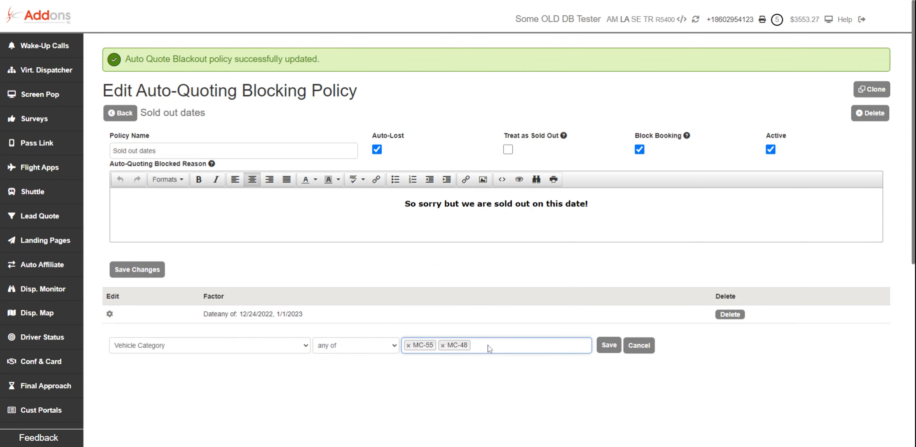
{"action": "left_click", "coordinate": [601, 350]}
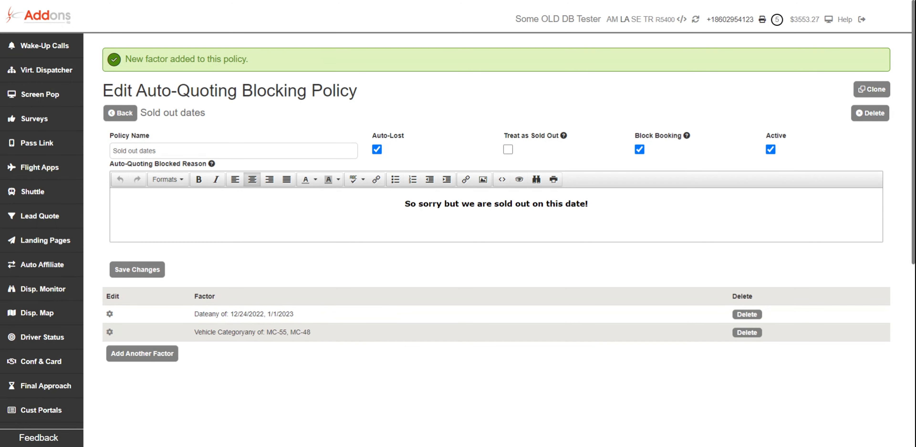
Step: Save the policy changes and return to the blocking policies list
{"action": "left_click_drag", "start_coordinate": [215, 314], "coordinate": [183, 340]}
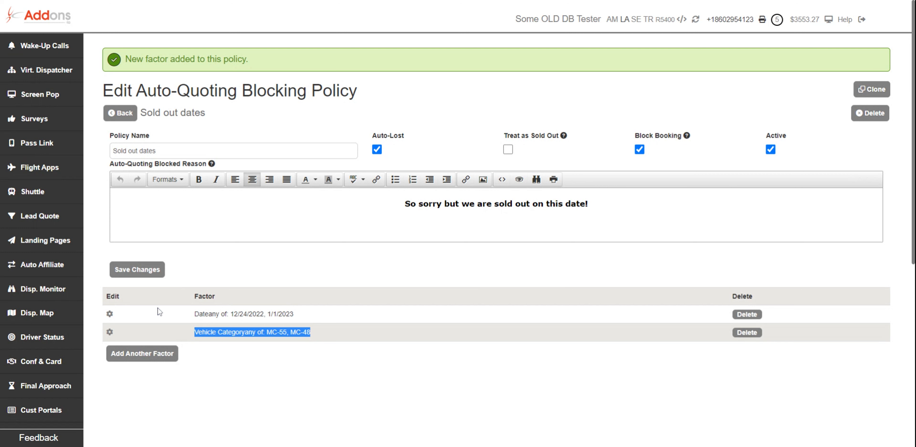
{"action": "left_click", "coordinate": [139, 271]}
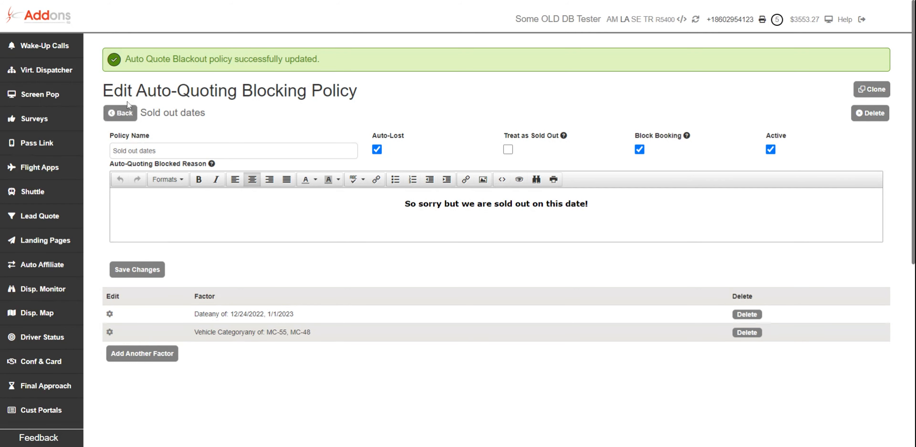
{"action": "left_click", "coordinate": [128, 113]}
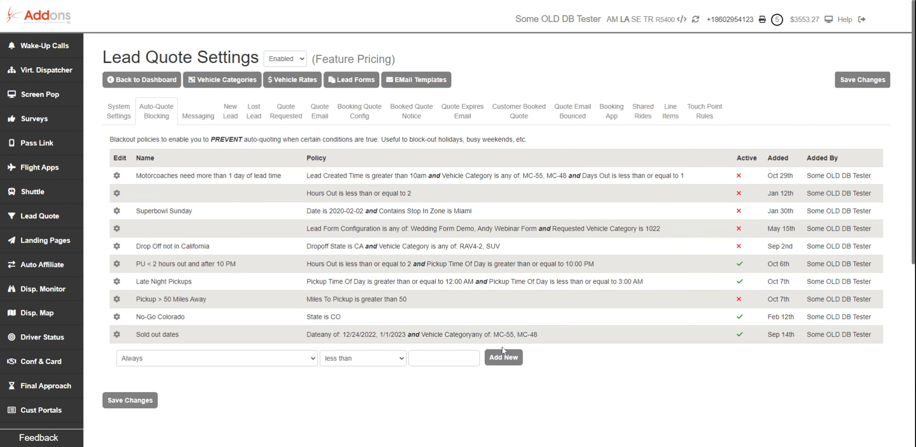
{"action": "left_click", "coordinate": [236, 355]}
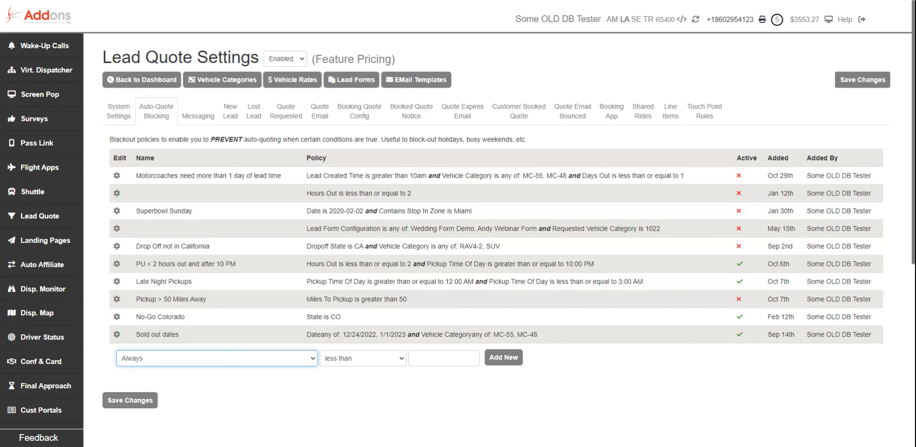
{"action": "left_click", "coordinate": [261, 402]}
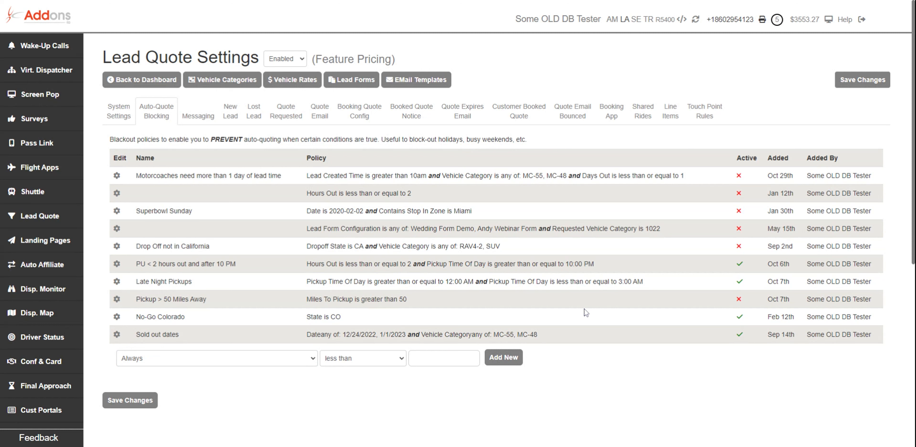